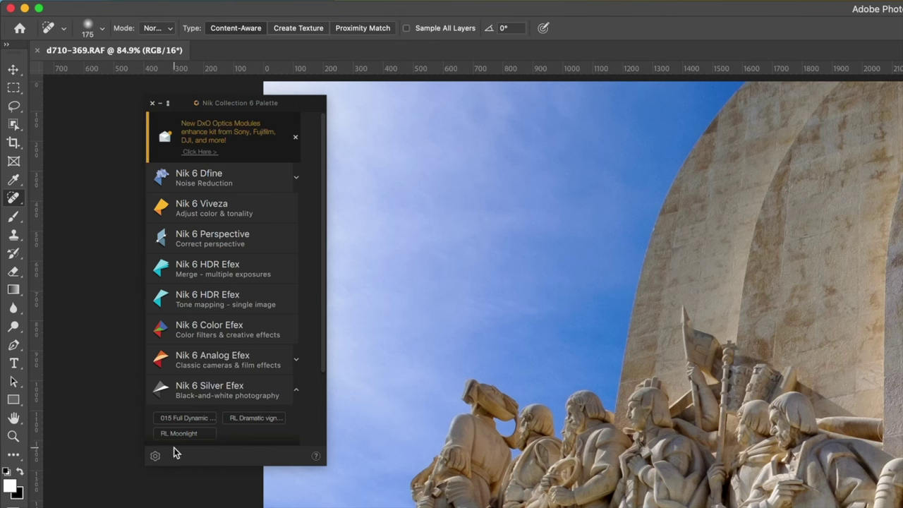
# Expand the Meta-presets row in the Nik palette to list presets like Adoxical and Dry Plate
pyautogui.scroll(-3, 259, 394)
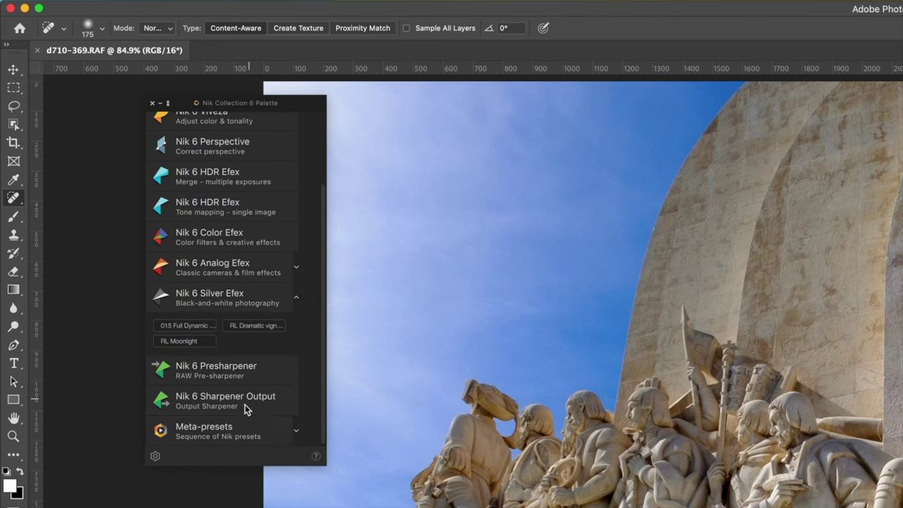
pyautogui.click(296, 432)
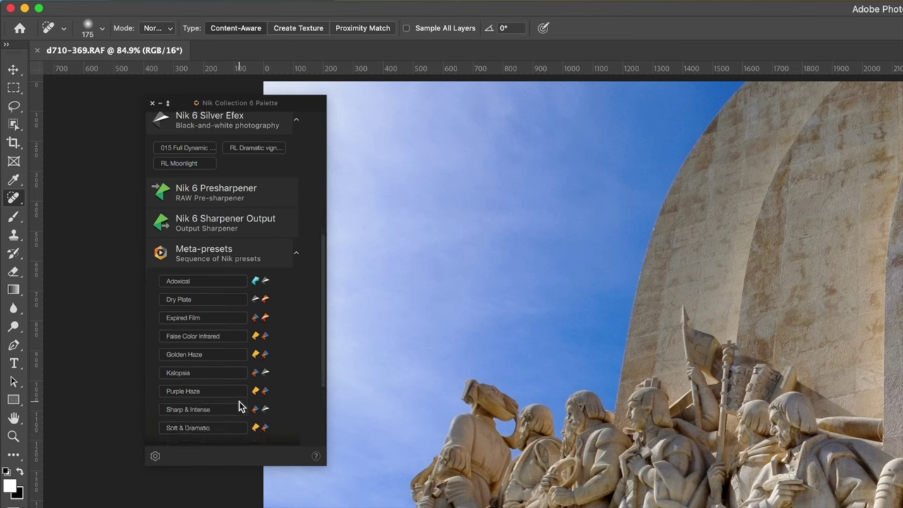
pyautogui.scroll(-5, 238, 407)
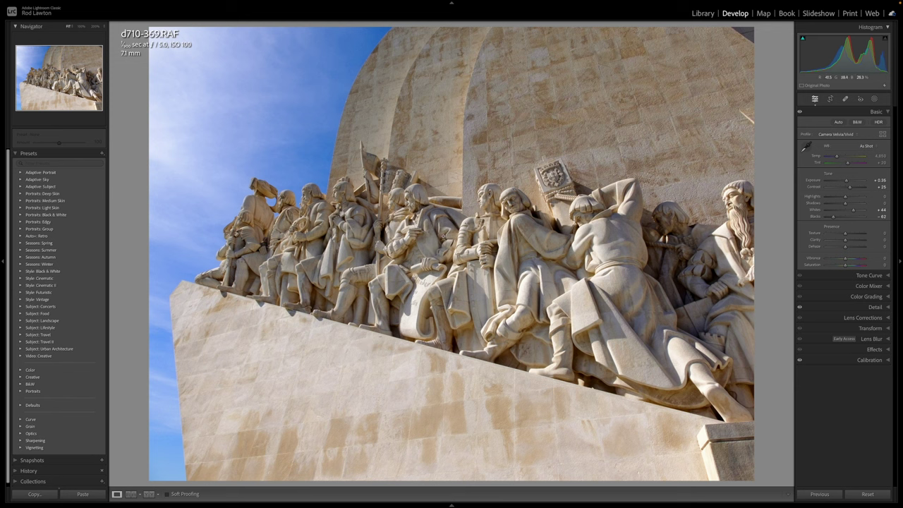
# Choose Edit In > Nik 6 Silver Efex for the monument photo
pyautogui.rightClick(443, 237)
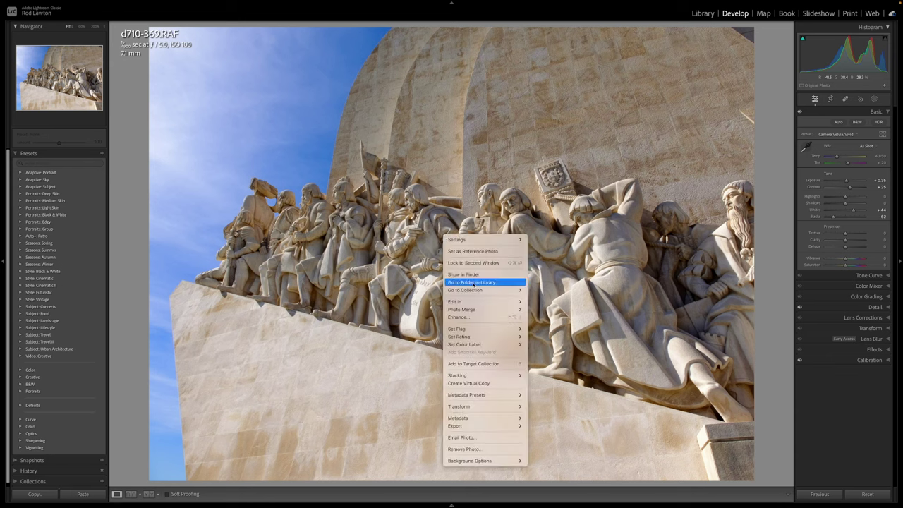
pyautogui.moveTo(474, 302)
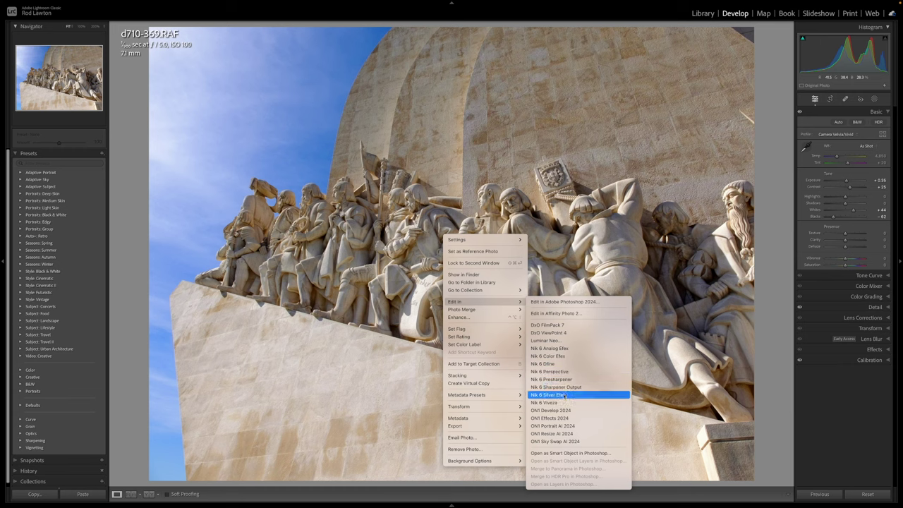
pyautogui.click(562, 395)
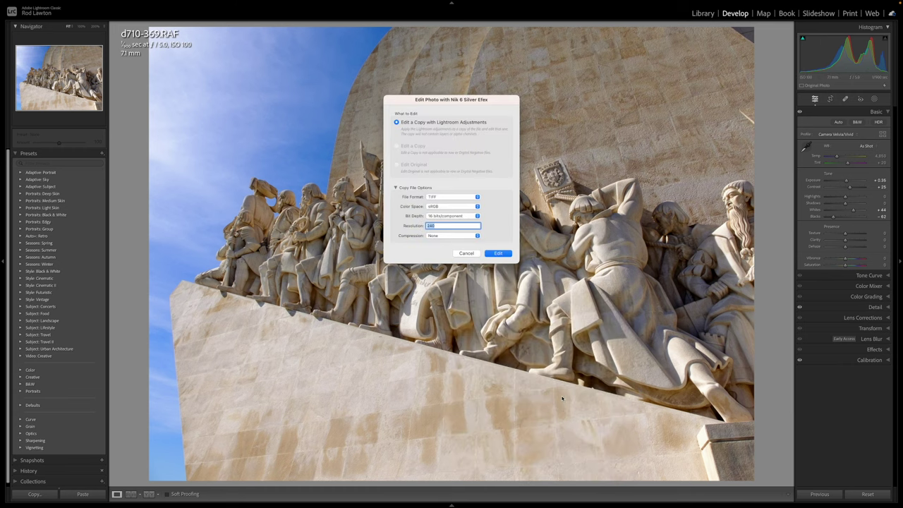
# Keep TIFF format and 16 bits/component for the copy and send it to Silver Efex
pyautogui.click(478, 197)
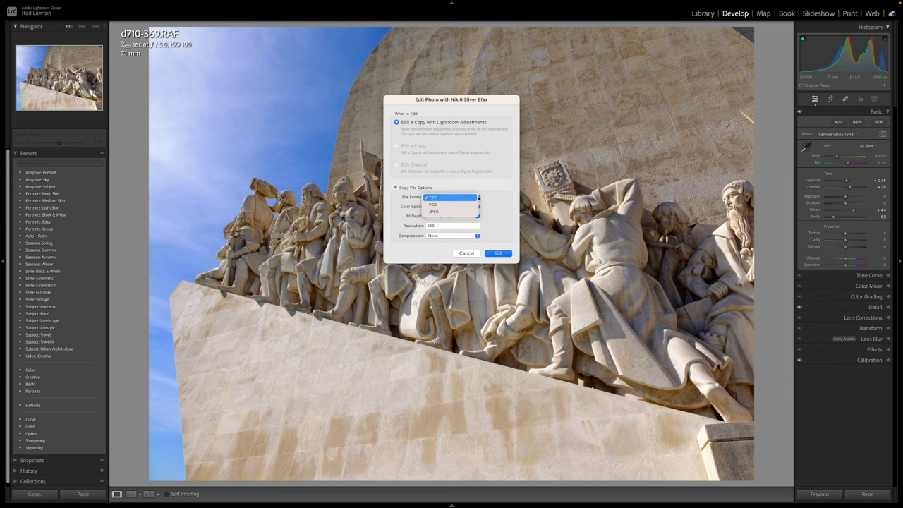
pyautogui.click(477, 197)
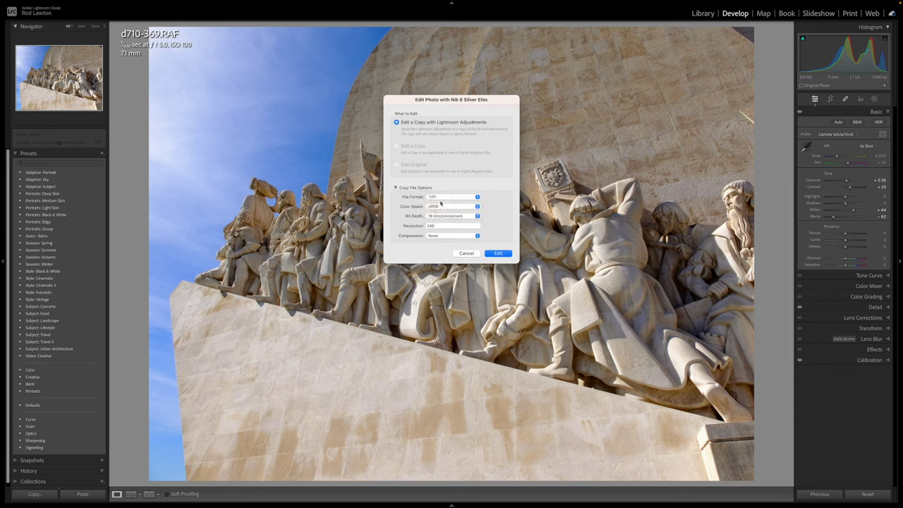
pyautogui.click(437, 216)
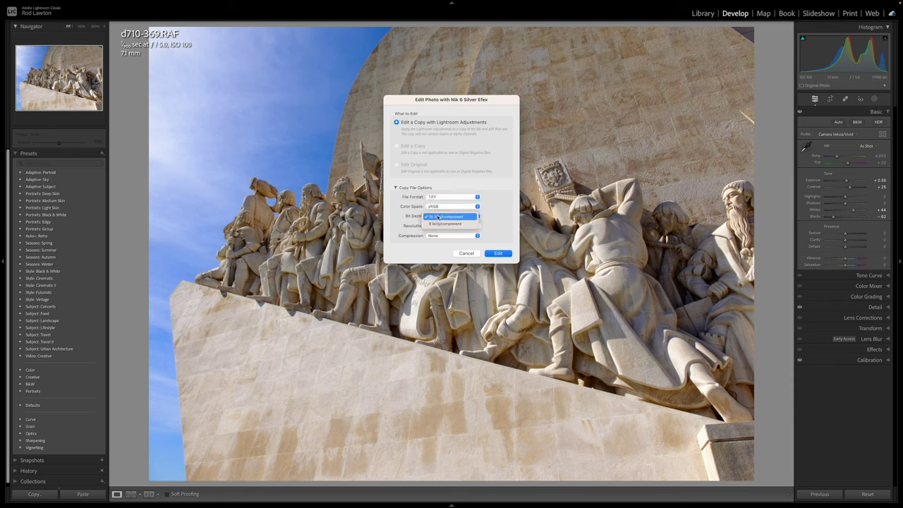
pyautogui.click(438, 218)
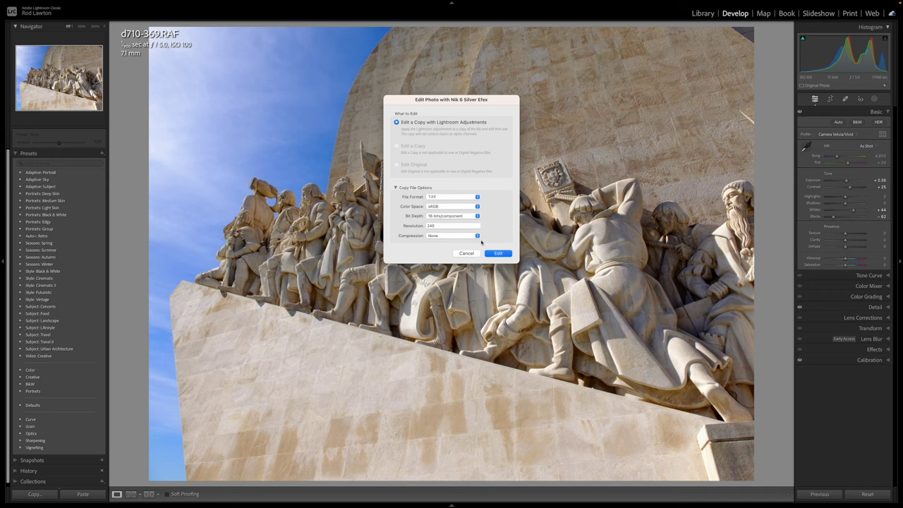
pyautogui.click(498, 253)
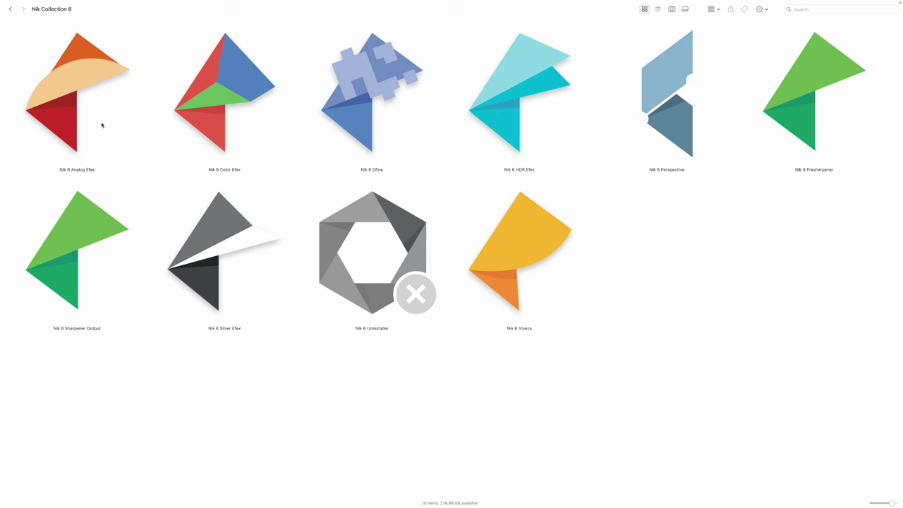
# Start Nik 6 Analog Efex on its own from its icon in the Nik Collection 6 folder
pyautogui.click(70, 96)
pyautogui.doubleClick(71, 96)
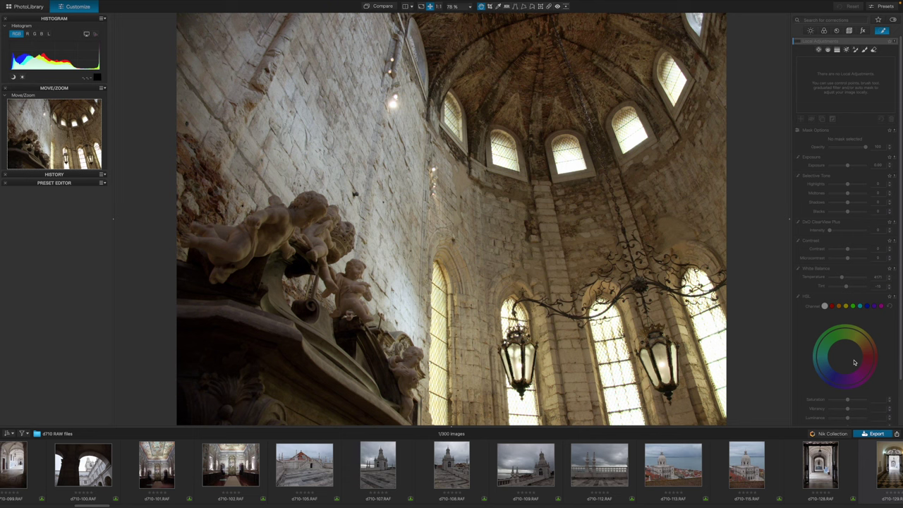
# Open the Nik Plugin Selector from DxO PhotoLab's bottom toolbar
pyautogui.click(830, 435)
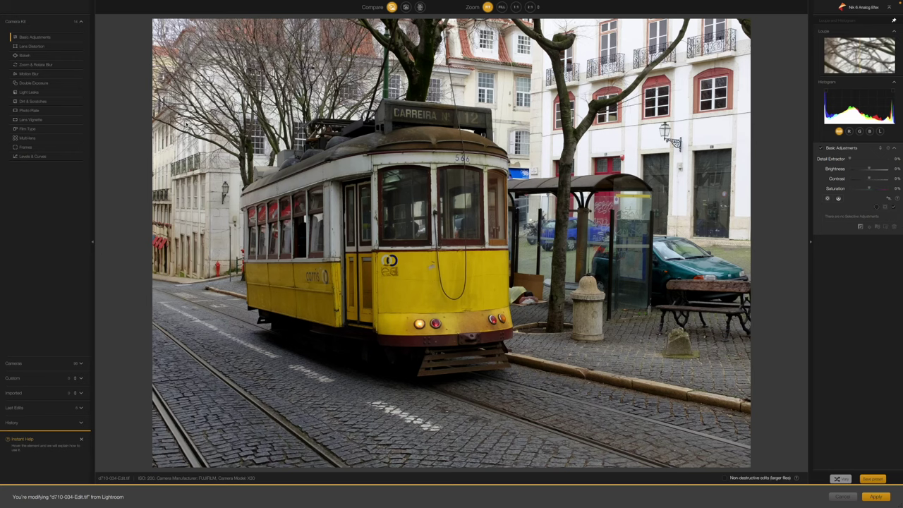
# Under Cameras, try Another B&W 1 and Antique Blur, then apply Autochrome 2 to the tram
pyautogui.click(17, 364)
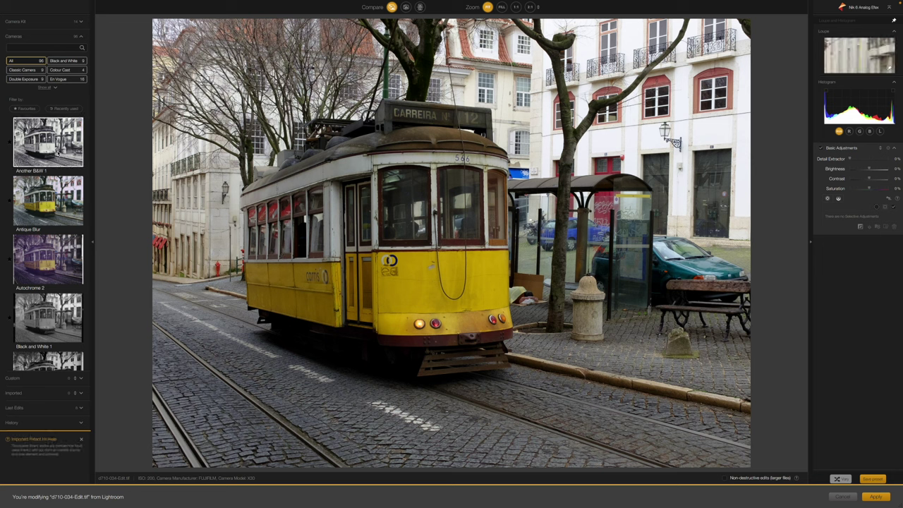
pyautogui.click(57, 151)
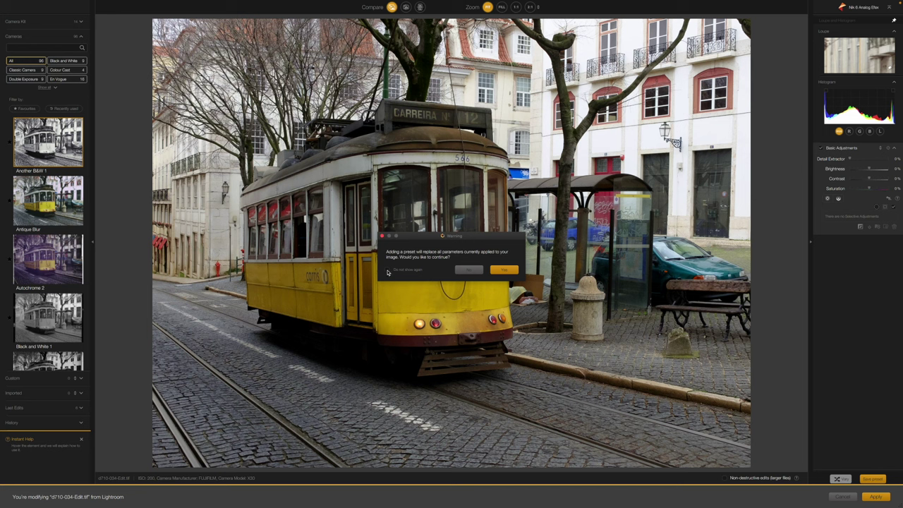
pyautogui.click(387, 271)
pyautogui.click(510, 272)
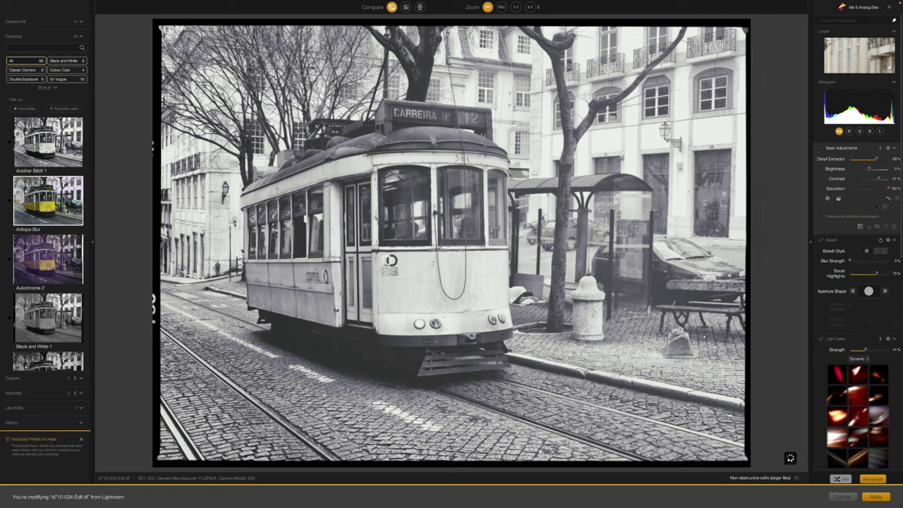
pyautogui.click(67, 209)
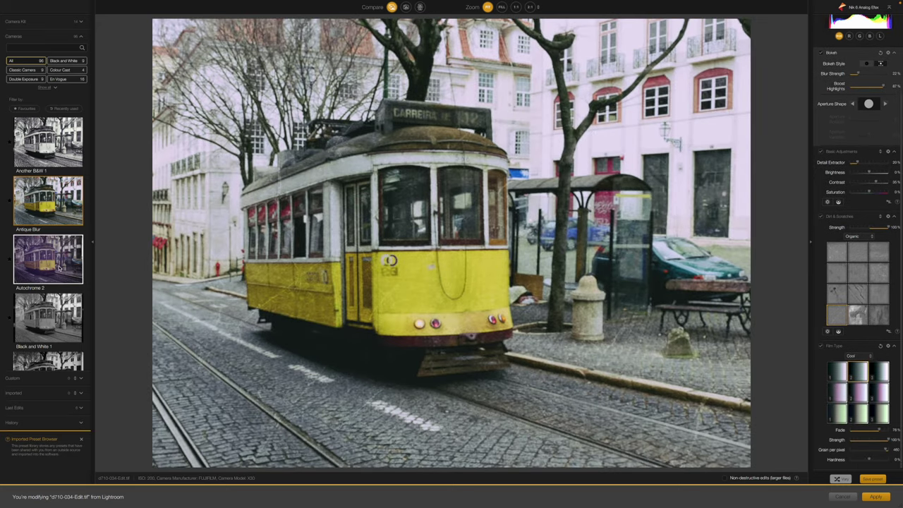
pyautogui.click(60, 267)
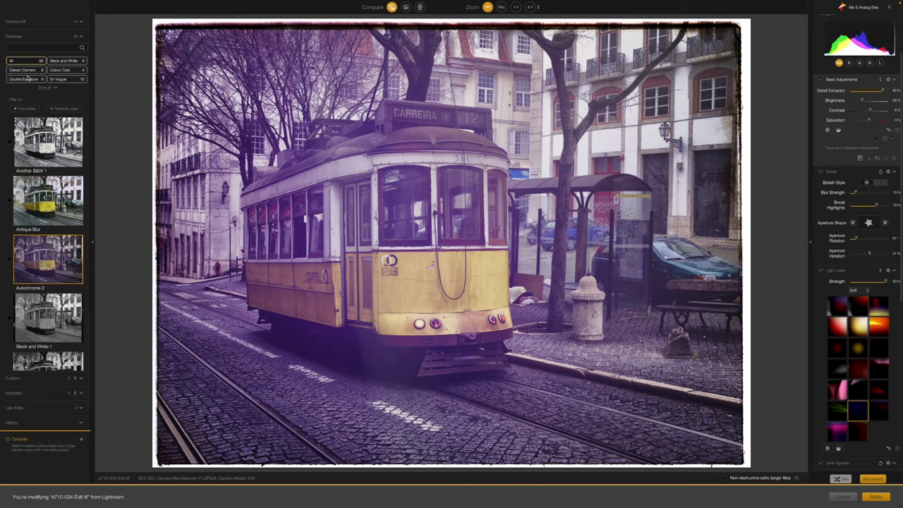
# Filter to the Double Exposure presets and try Double Exposure 1 and 3 on the tram
pyautogui.click(25, 79)
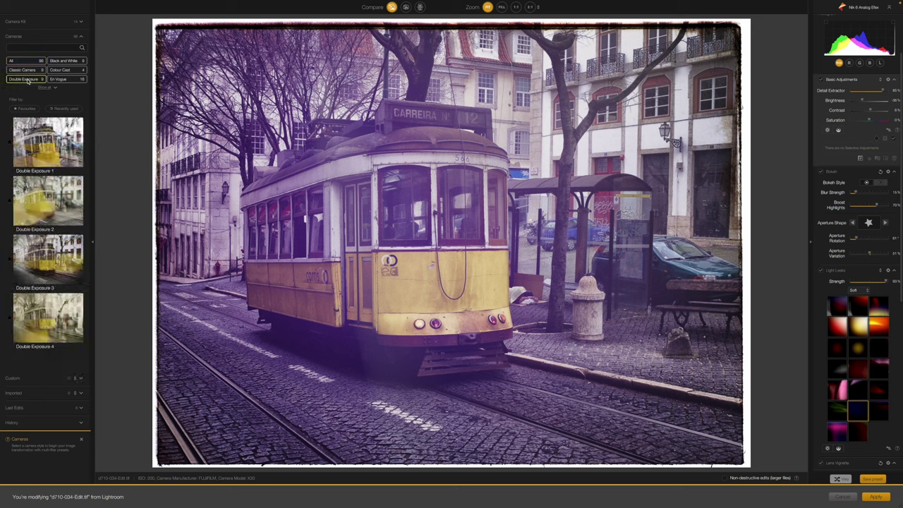
pyautogui.click(44, 150)
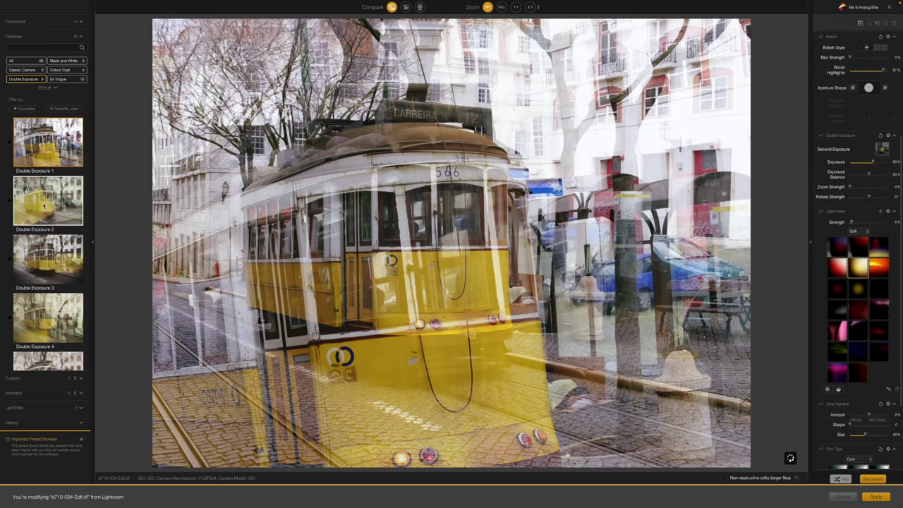
pyautogui.click(50, 265)
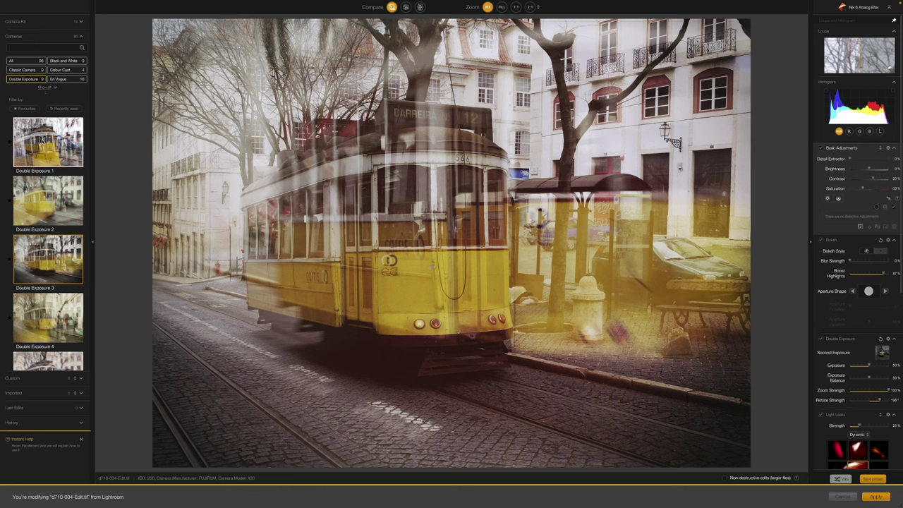
# Apply Double Exposure 9 to the tram photo, then show the En Vogue presets
pyautogui.scroll(-5, 48, 148)
pyautogui.scroll(-1, 62, 150)
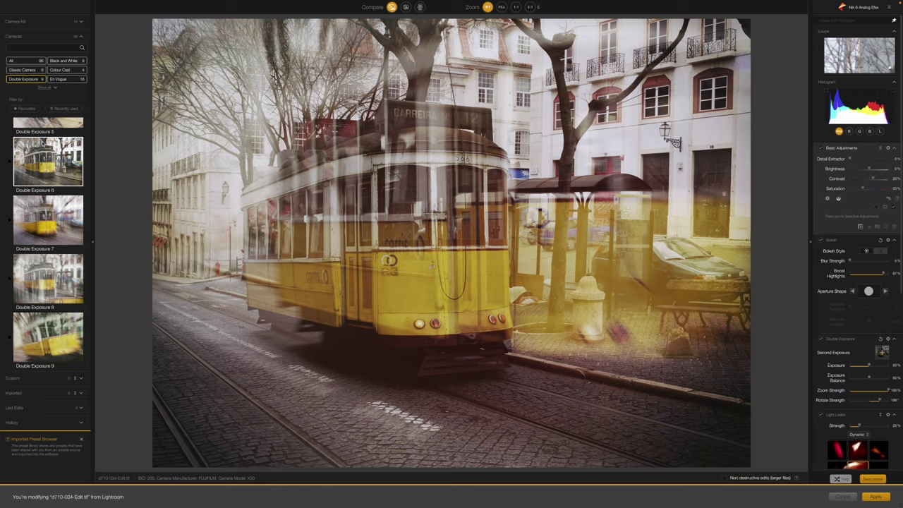
pyautogui.click(65, 333)
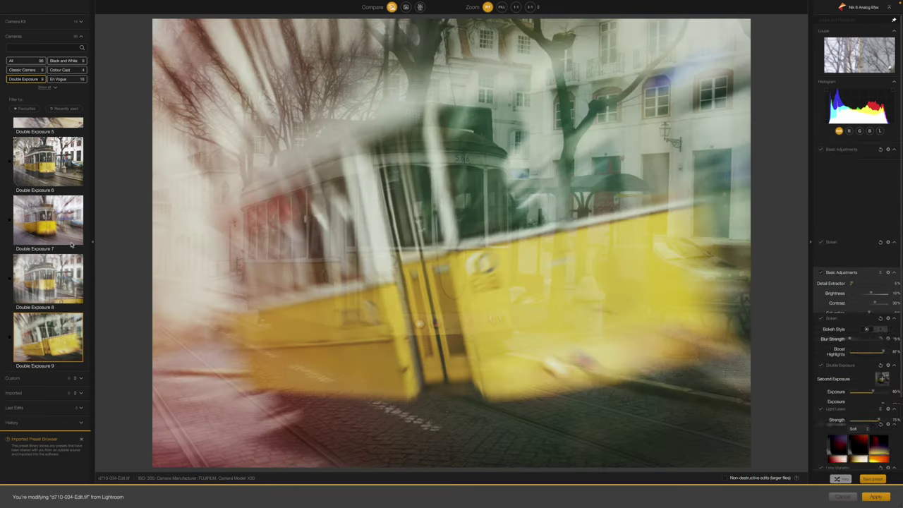
pyautogui.click(62, 79)
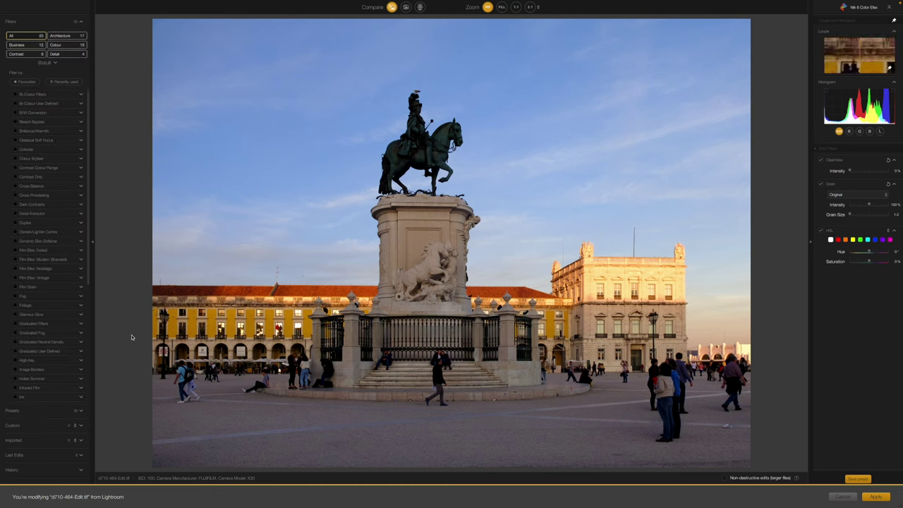
# Add Graduated Neutral Density, tweak Upper/Lower Tonality and Vertical Shift, then add Contrast Colour Range
pyautogui.click(74, 343)
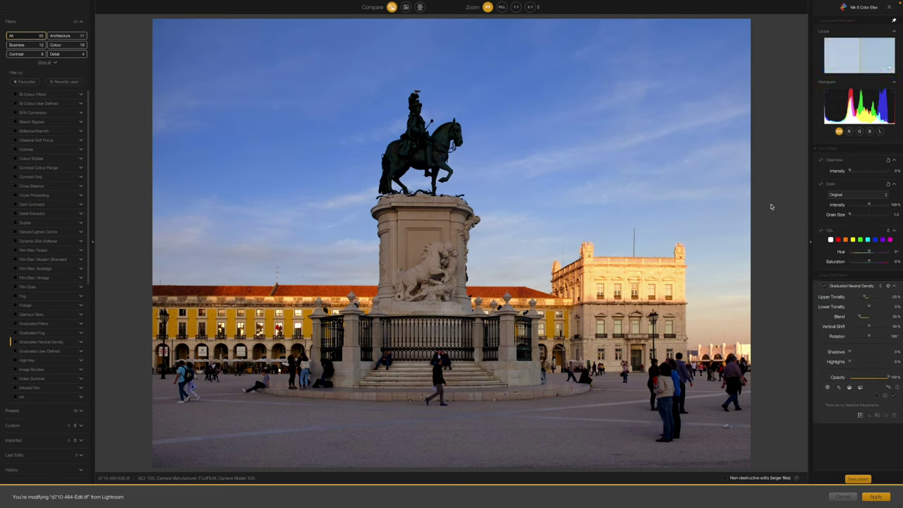
pyautogui.moveTo(868, 298); pyautogui.dragTo(861, 298)
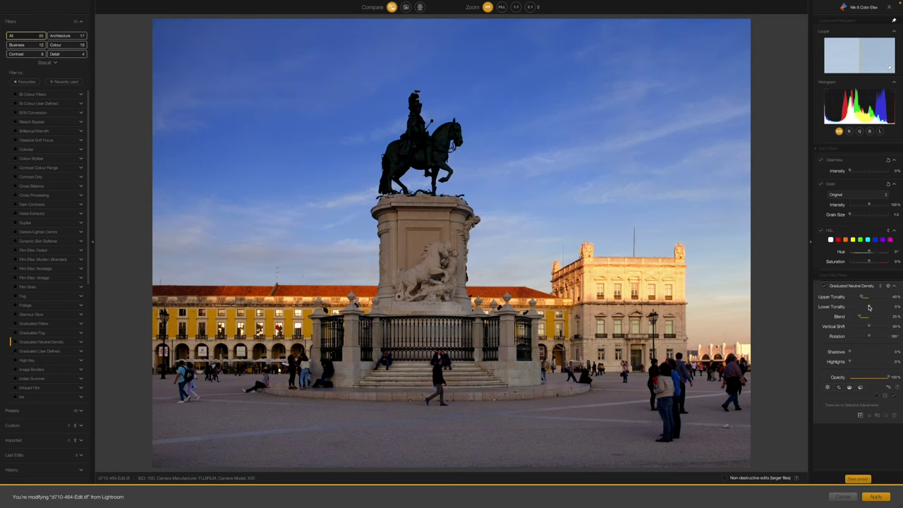
pyautogui.moveTo(871, 308); pyautogui.dragTo(872, 308)
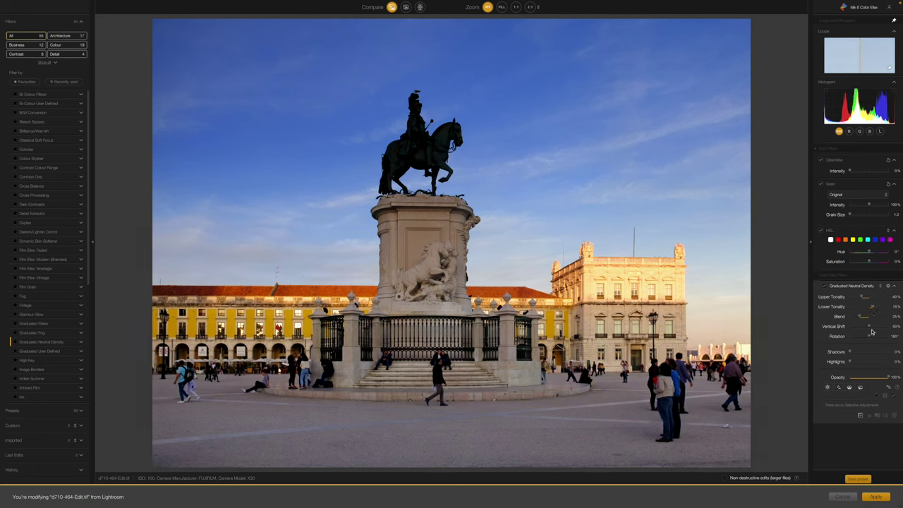
pyautogui.moveTo(868, 328); pyautogui.dragTo(868, 329)
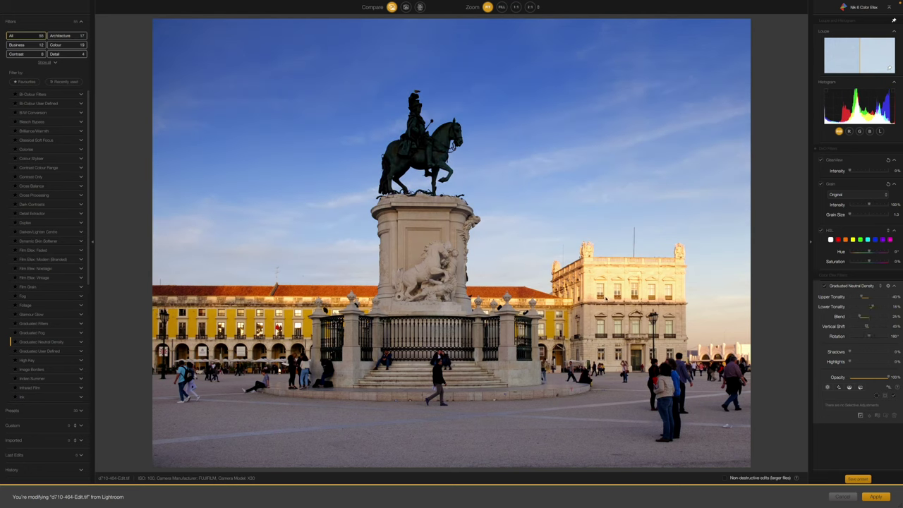
pyautogui.click(73, 168)
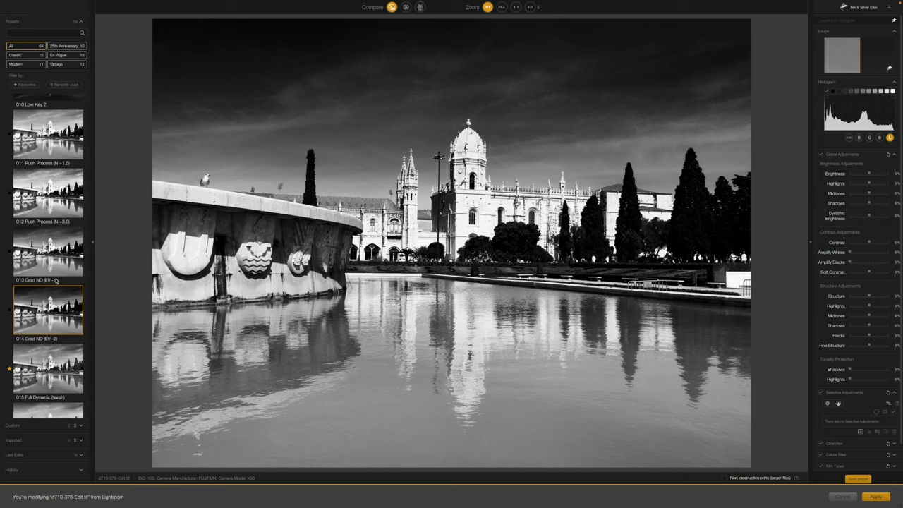
# Try the 017 Full Spectrum and 026 Dark Sepia presets on the reflecting-pool photo
pyautogui.scroll(-5, 57, 281)
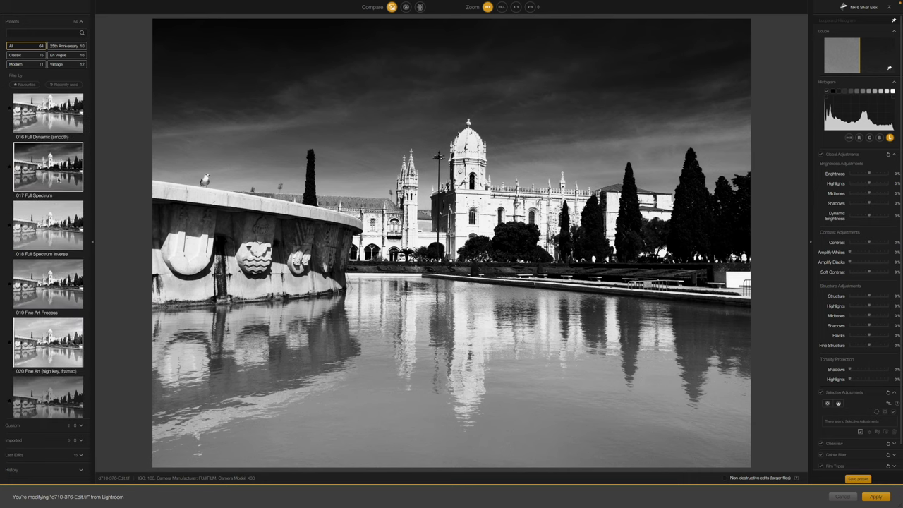
pyautogui.click(57, 171)
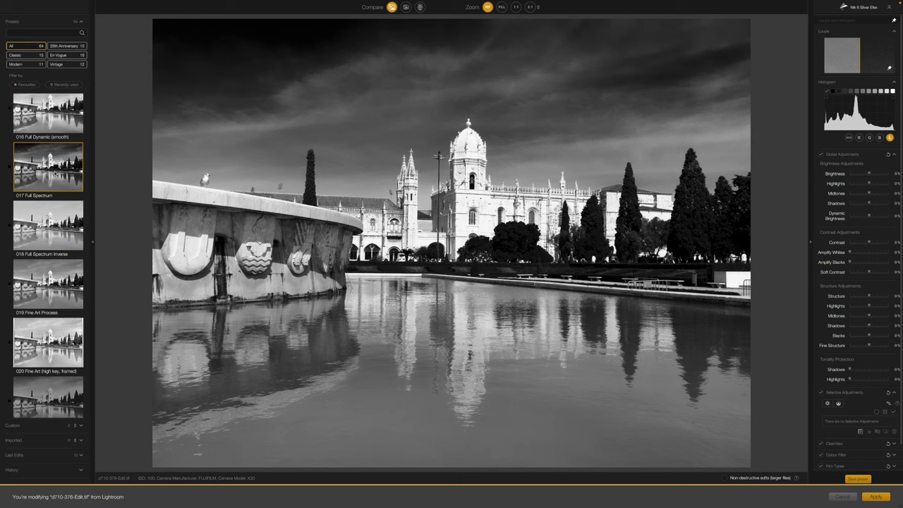
pyautogui.scroll(-5, 57, 172)
pyautogui.scroll(-1, 55, 173)
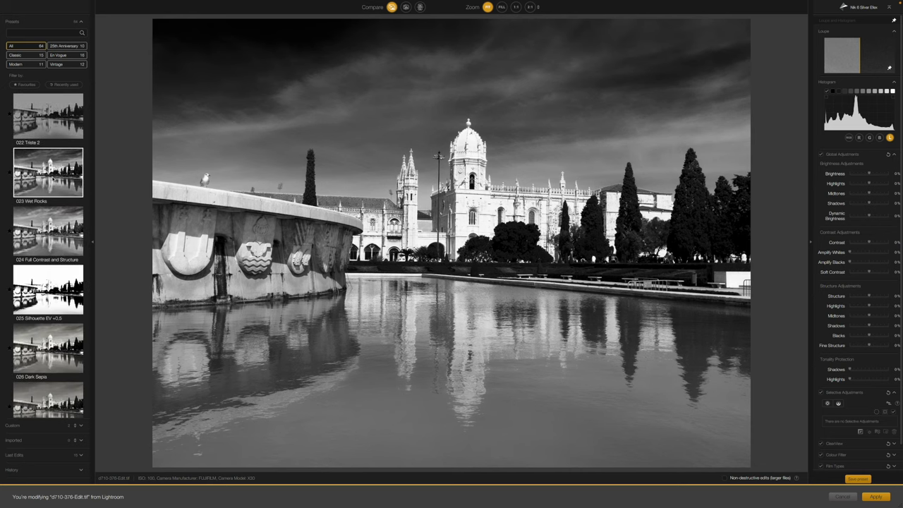
pyautogui.scroll(-3, 54, 173)
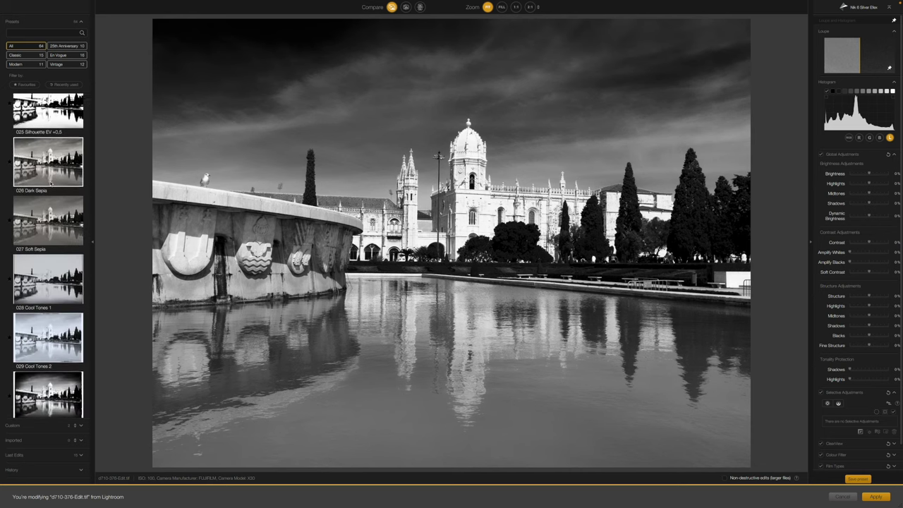
pyautogui.click(49, 171)
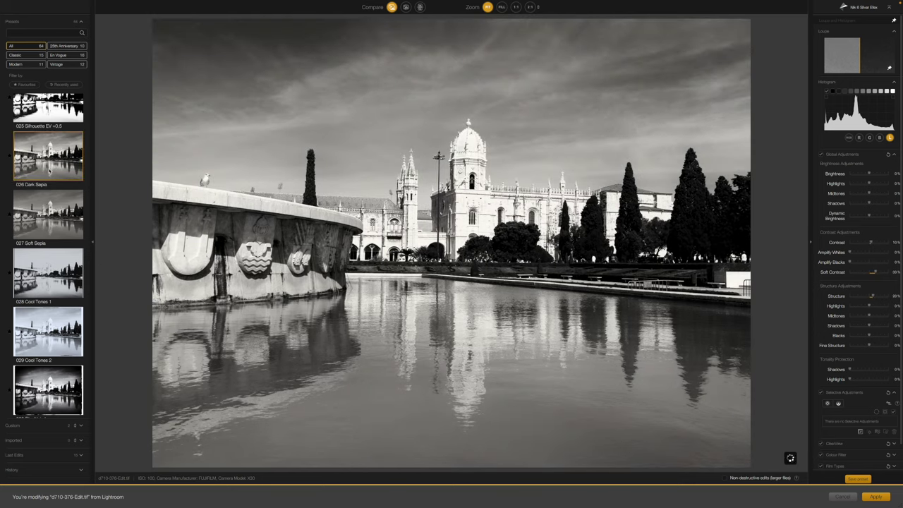
# Try 029 Cool Tones 2, then settle on the high-contrast 030 Film Noir 1 preset
pyautogui.scroll(-1, 42, 208)
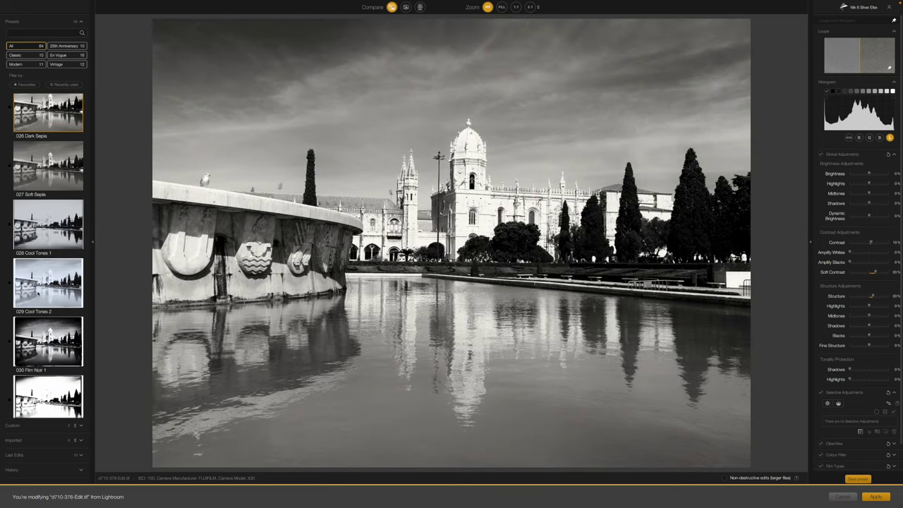
pyautogui.click(39, 292)
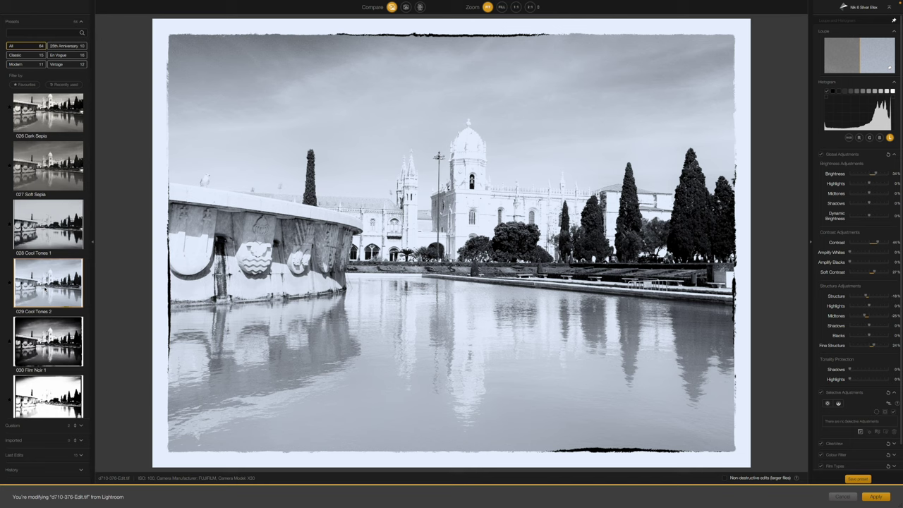
pyautogui.scroll(-2, 45, 287)
pyautogui.click(40, 263)
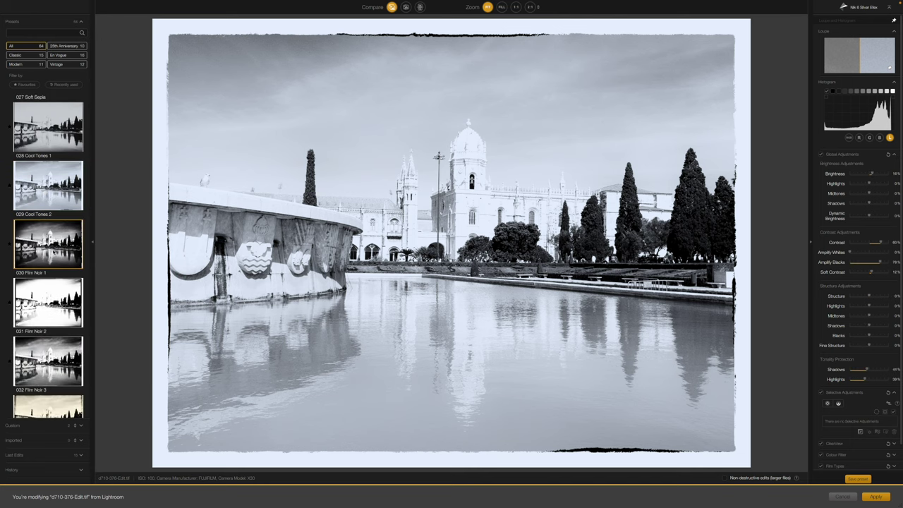
pyautogui.scroll(-10, 40, 265)
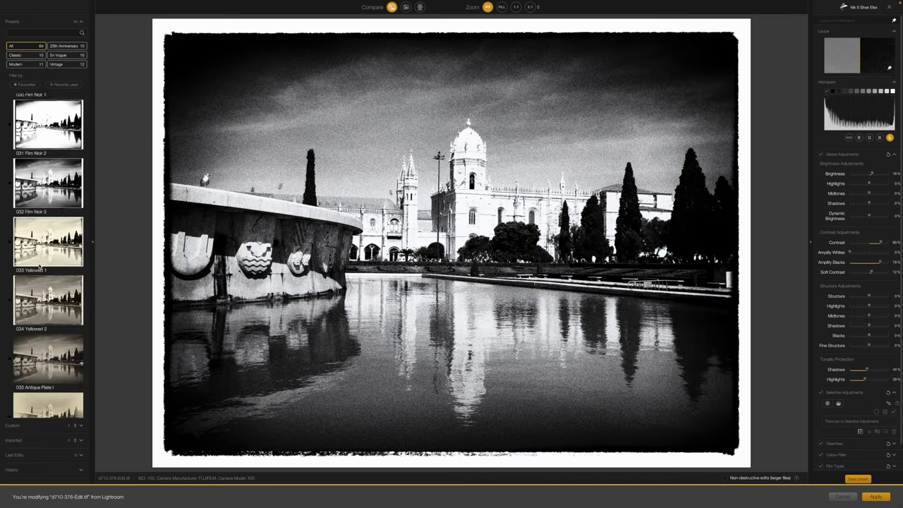
pyautogui.scroll(-4, 45, 265)
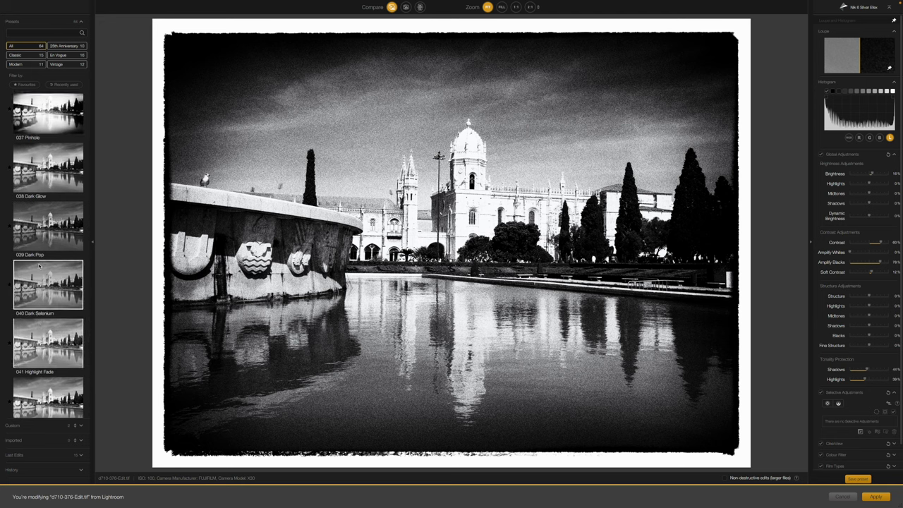
# From the Custom presets, try RL Dramatic vignette, then apply the blue-toned RL Moonlight
pyautogui.click(17, 427)
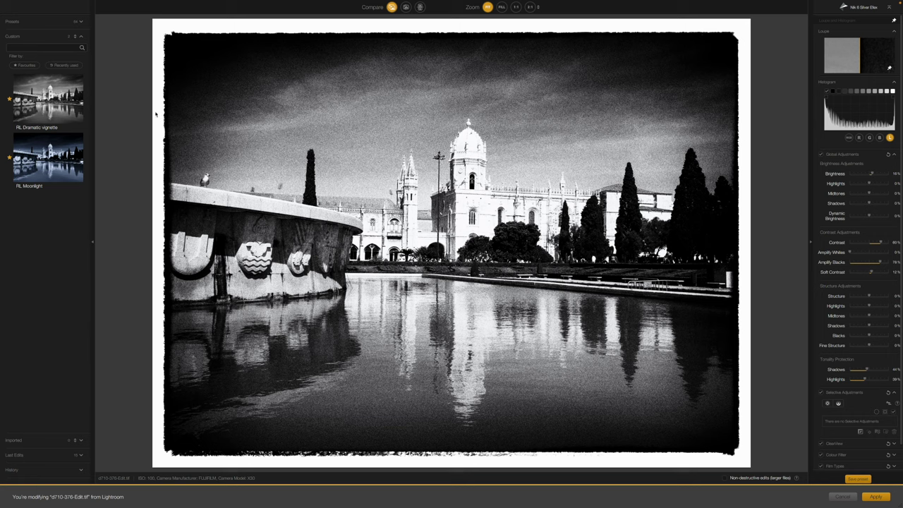
pyautogui.click(48, 99)
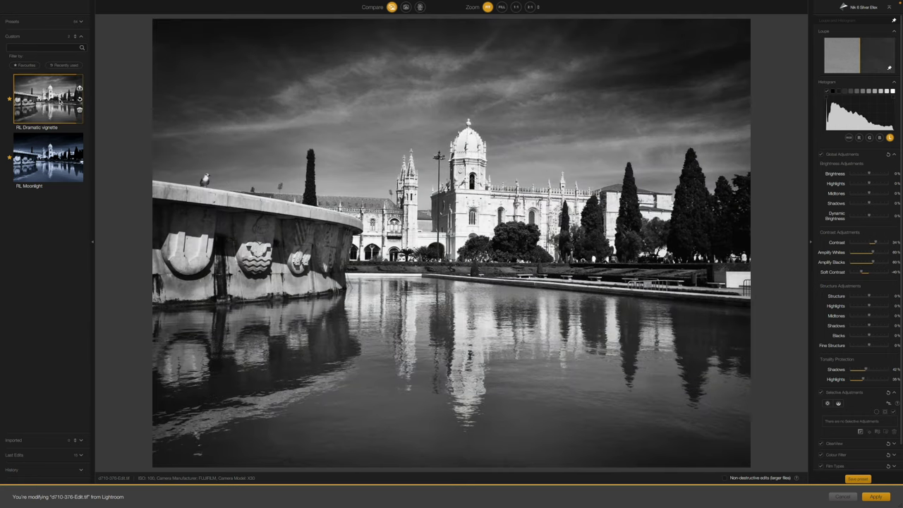
pyautogui.click(34, 163)
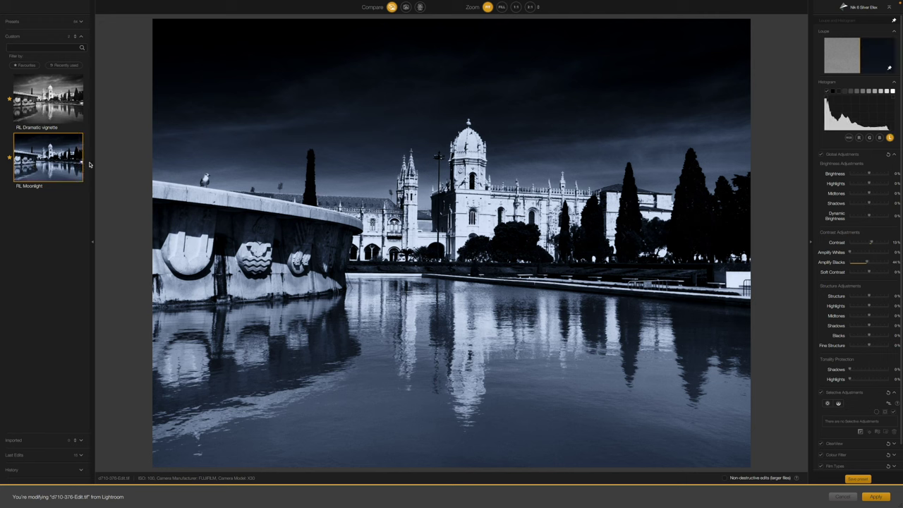